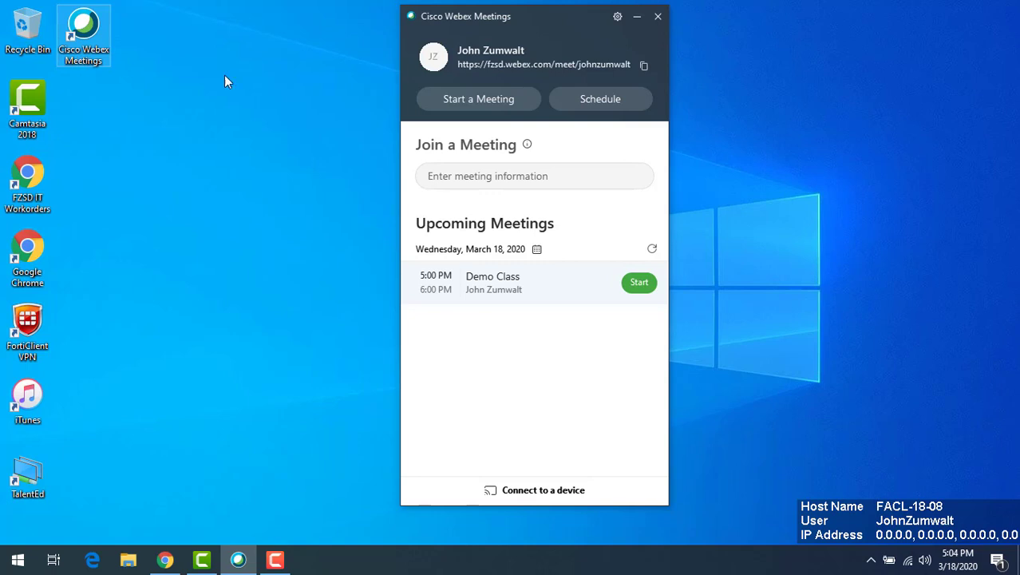
- Start the scheduled Demo Class meeting using the computer for audio
drag(546, 28, 540, 29)
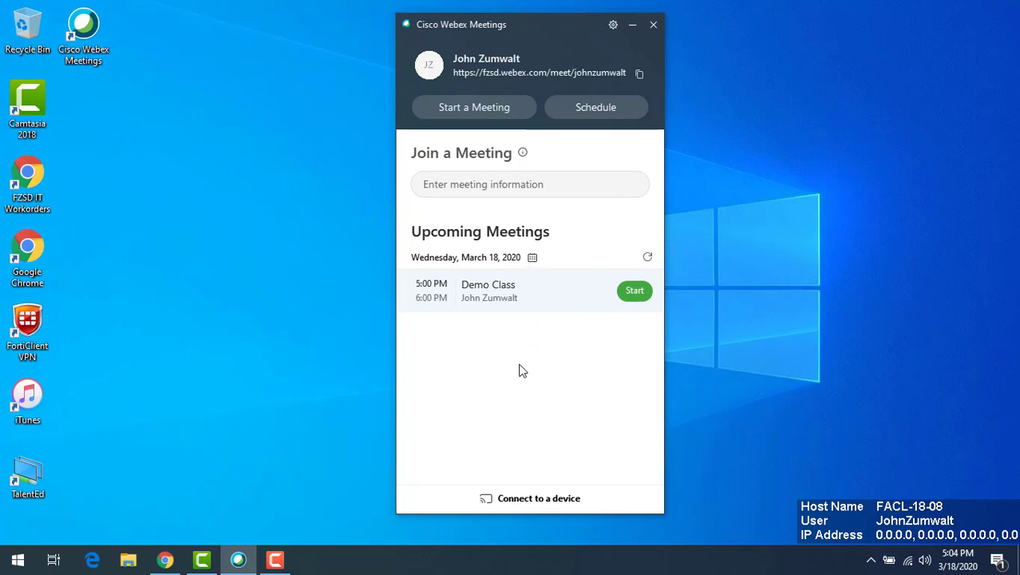
click(647, 294)
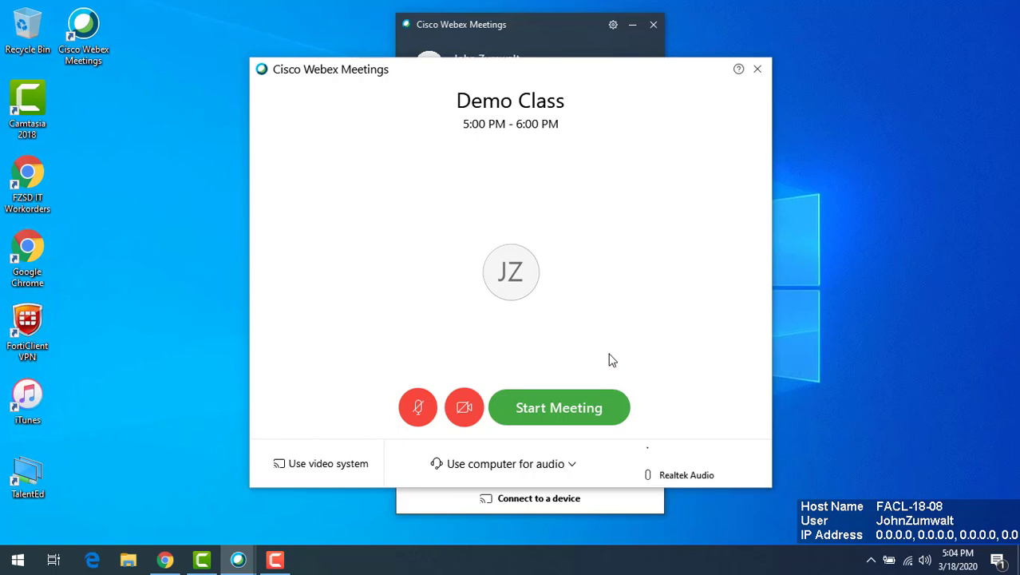
click(559, 416)
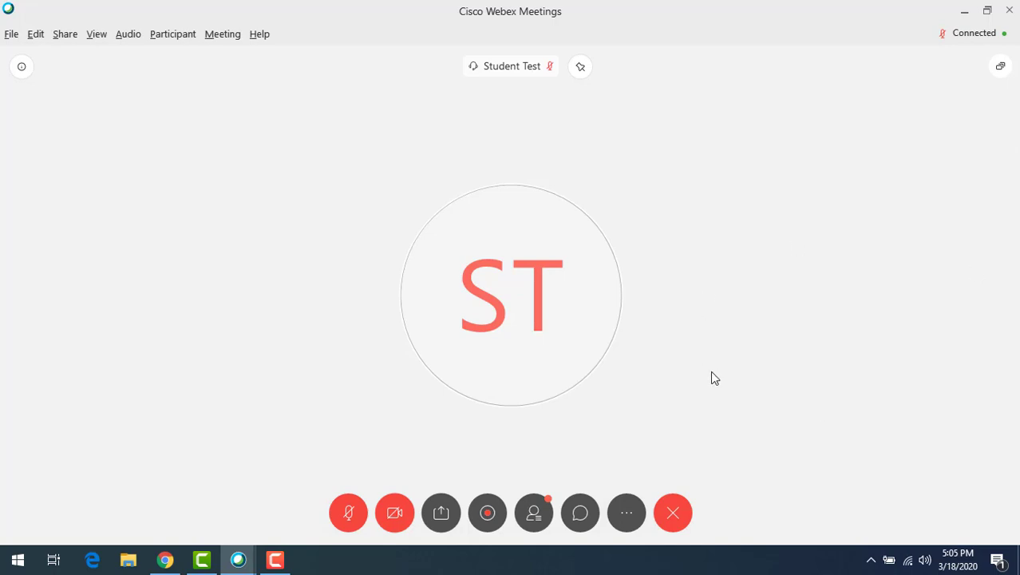
- Try to unmute Student Test from the participant list and open a private chat with that participant
click(535, 514)
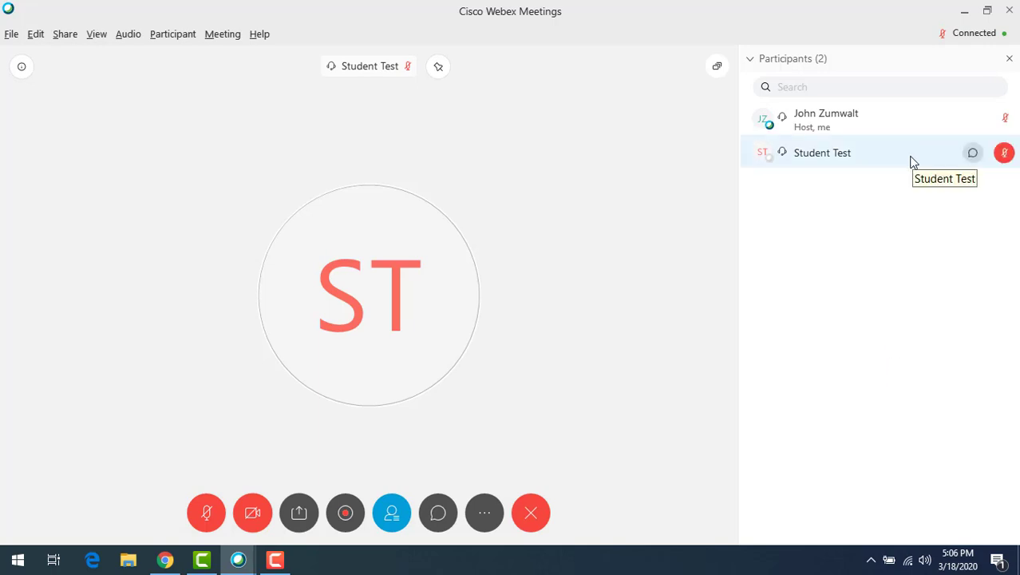
click(1005, 156)
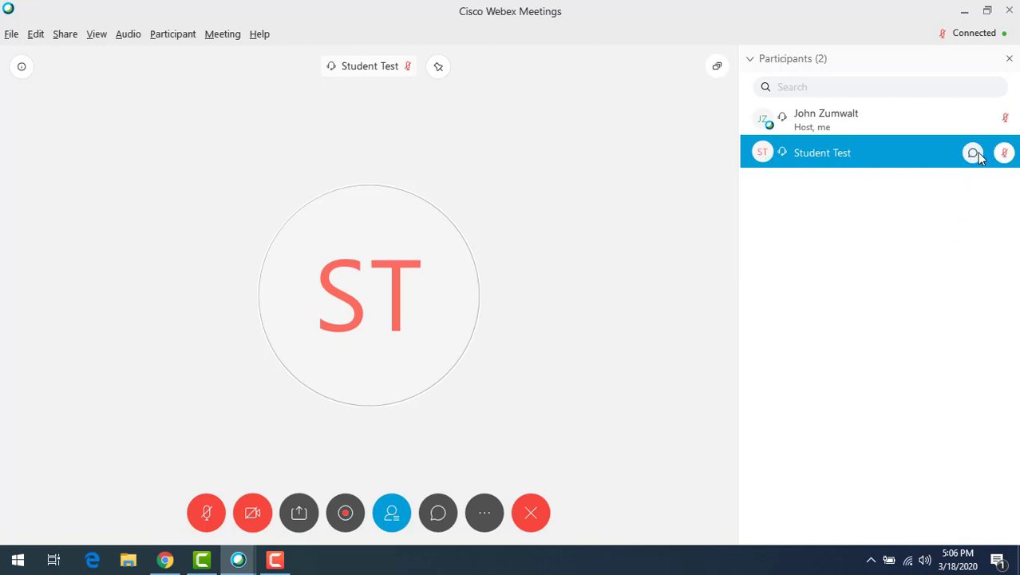
click(980, 157)
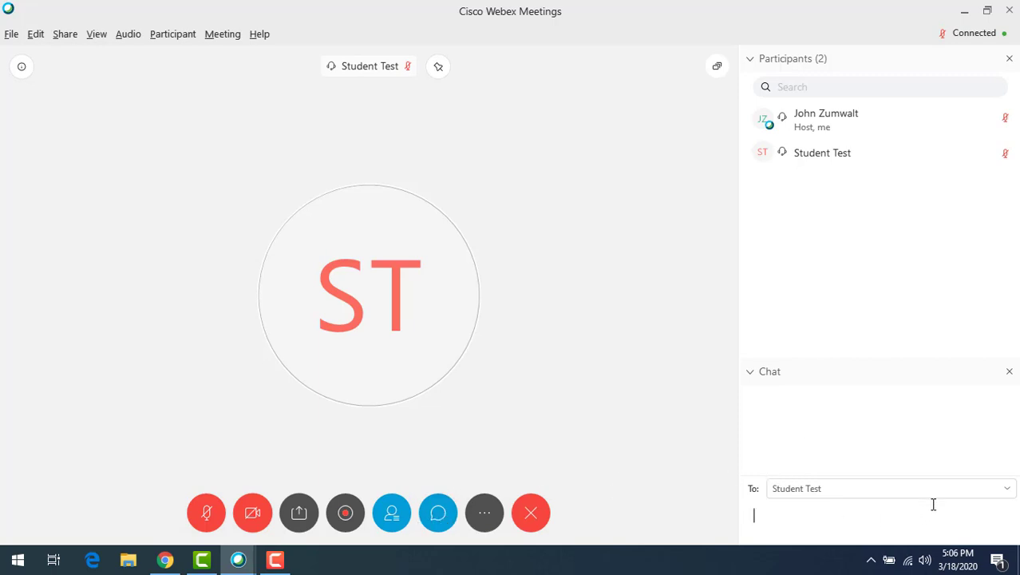
- Send the chat message "hi everyone" to Everyone, and close the participant list and chat
click(1008, 490)
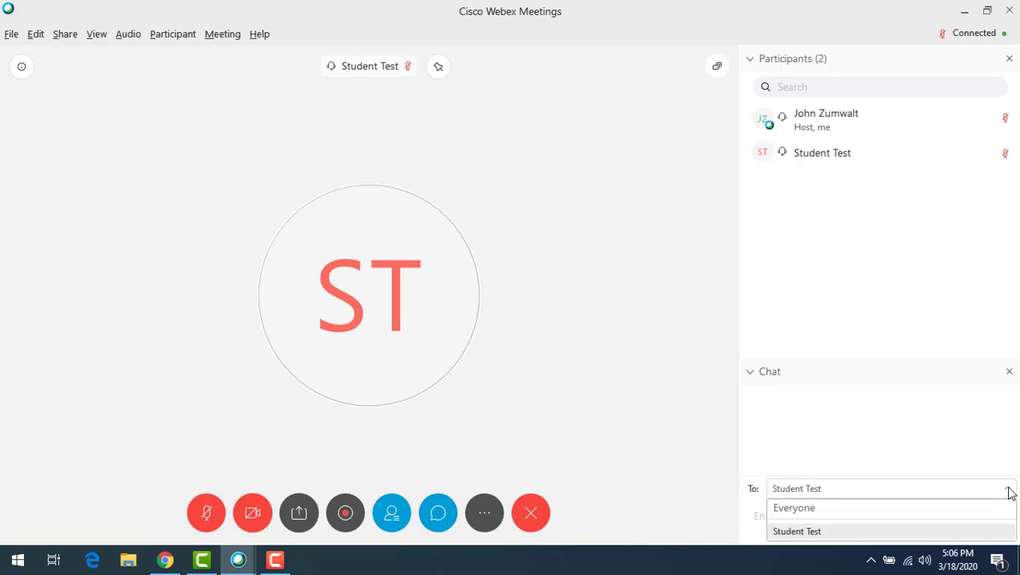
click(802, 513)
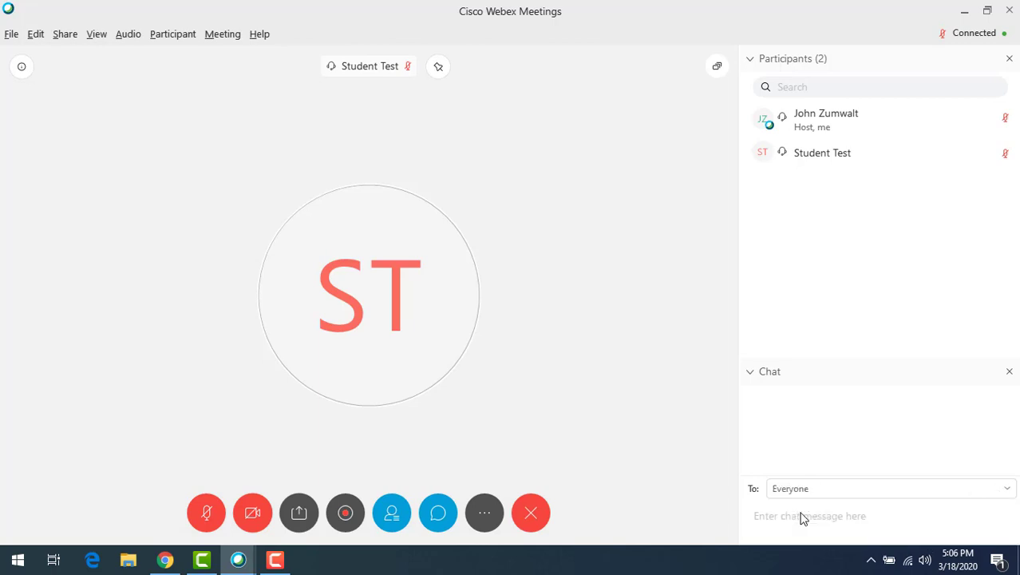
click(818, 518)
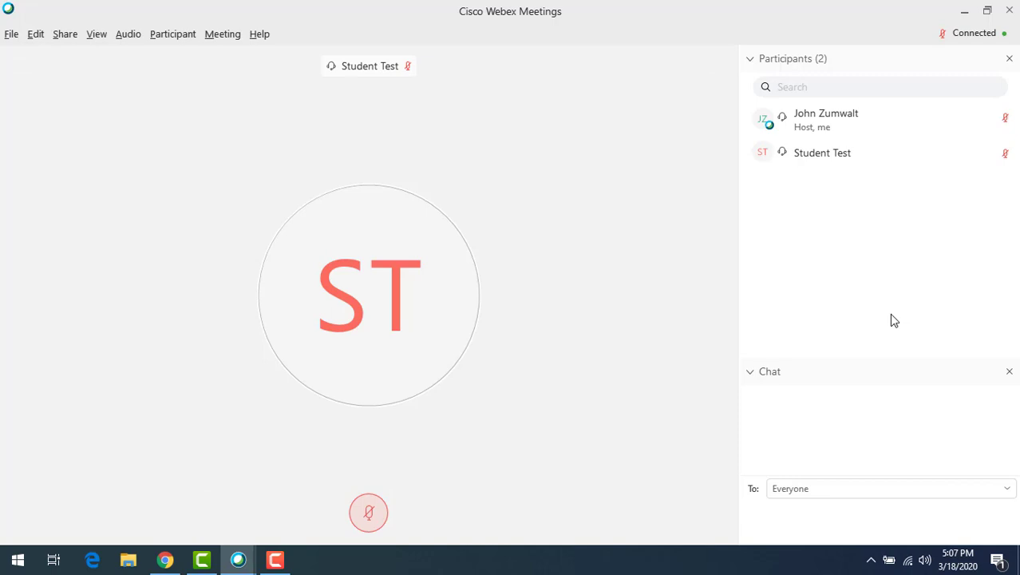
text(hi everyone)
key(Return)
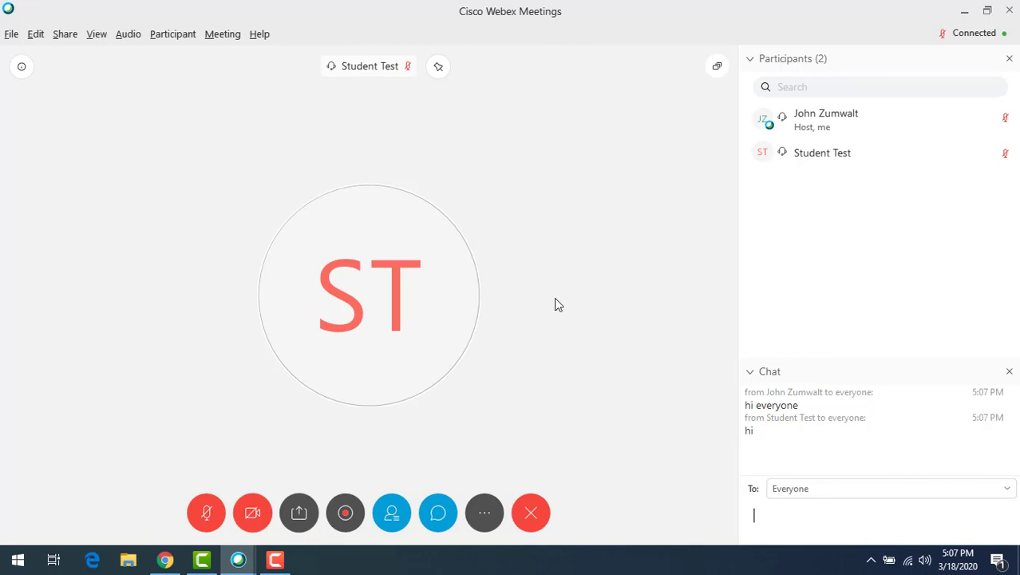
click(1010, 61)
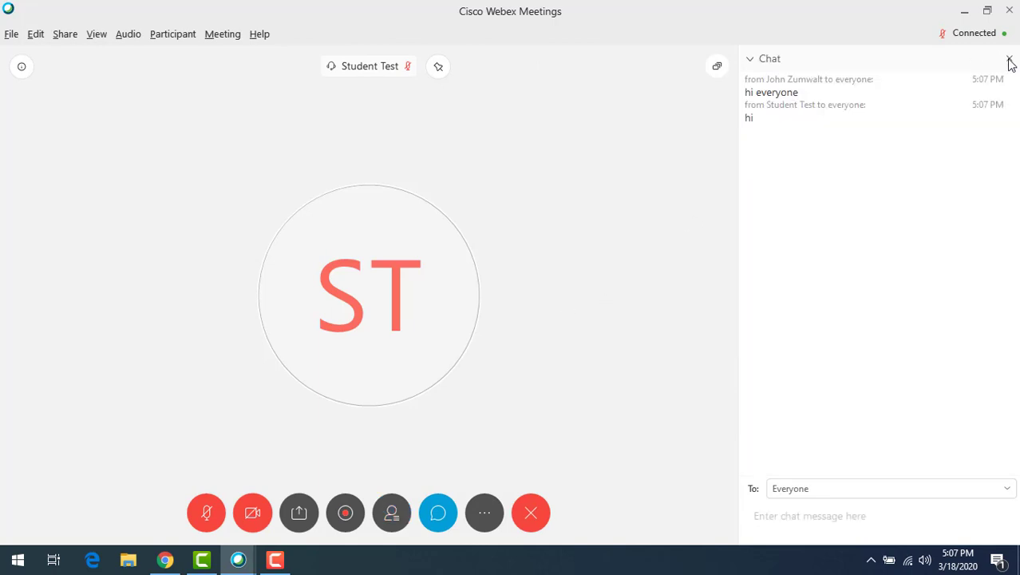
click(1009, 60)
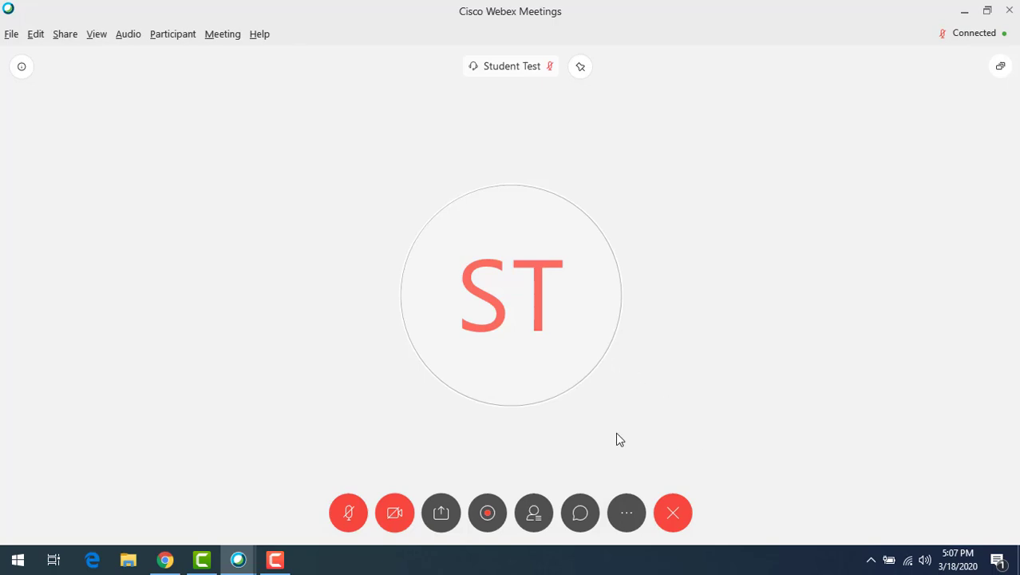
- Share the Google Chrome window with the meeting, optimized for text and images
click(441, 517)
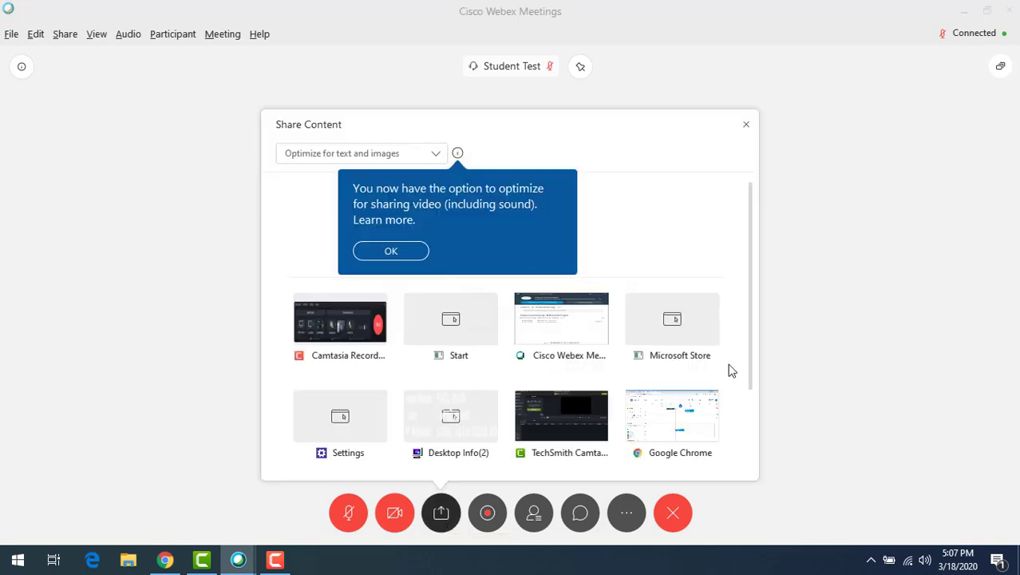
click(412, 252)
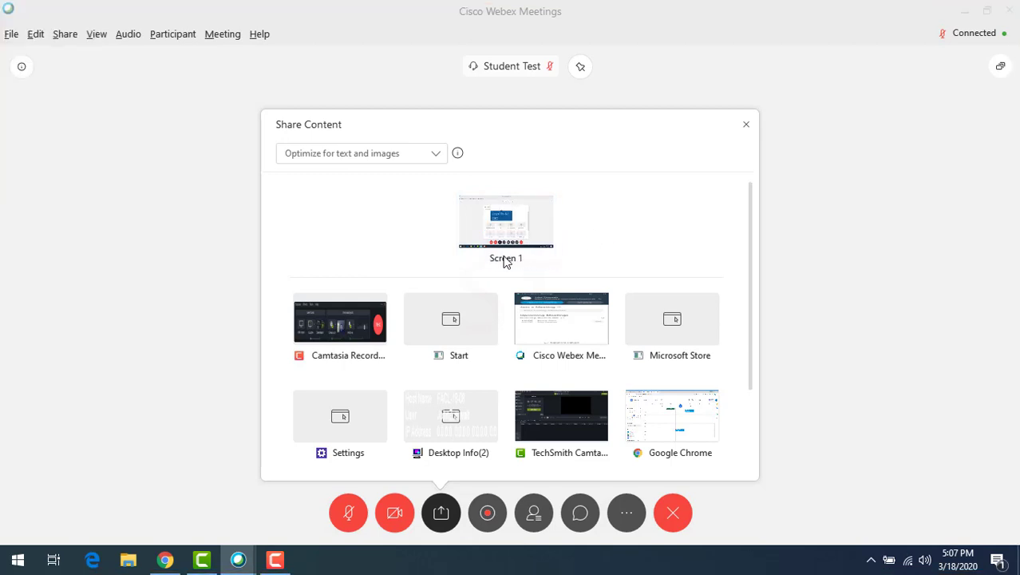
mouse_move(530, 225)
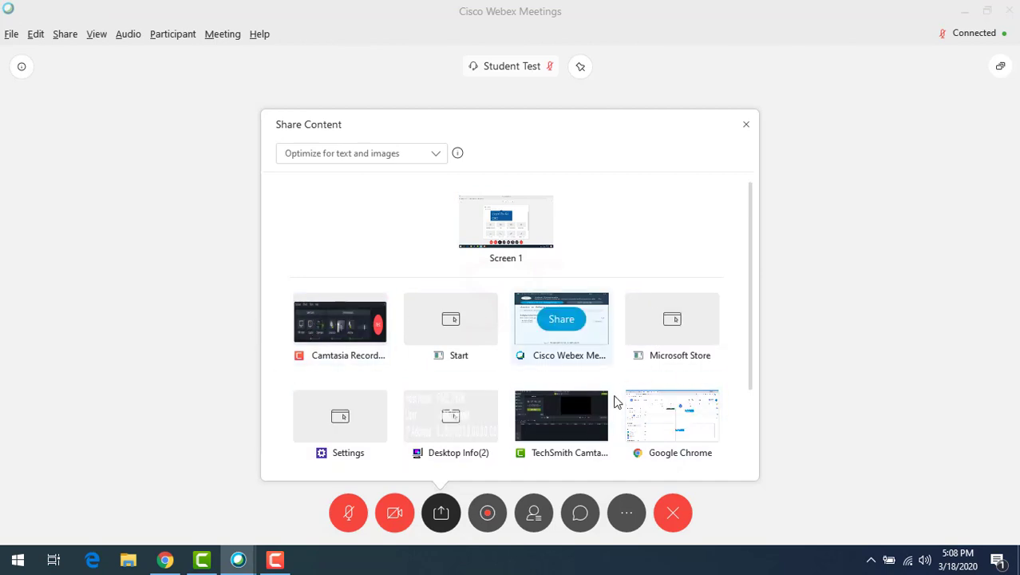
mouse_move(713, 394)
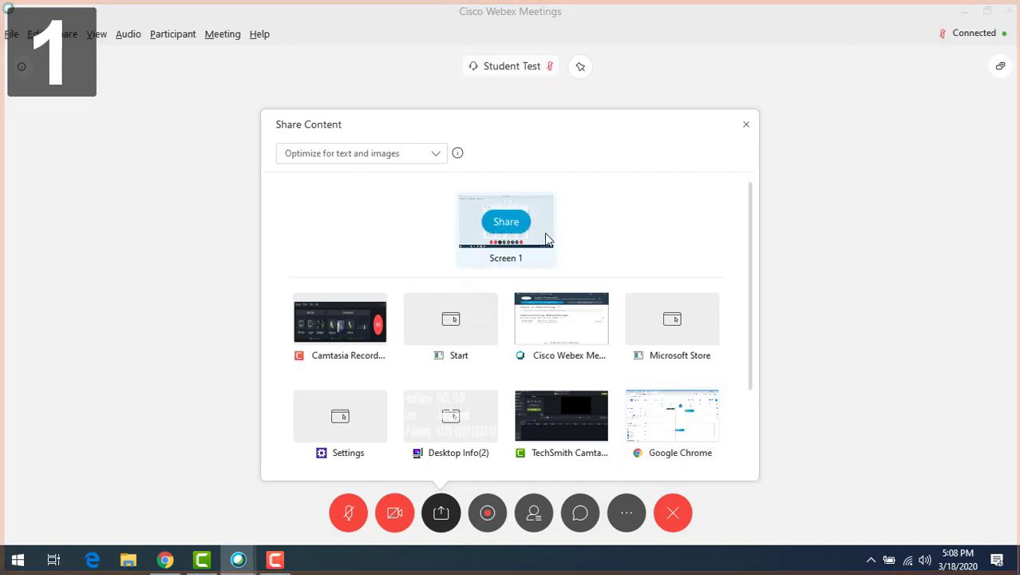
click(674, 425)
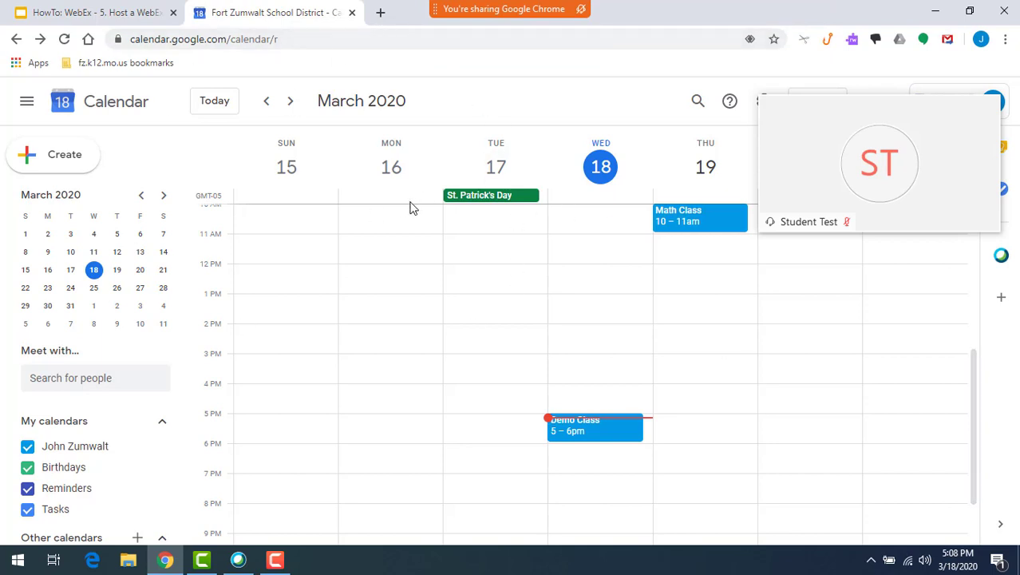
- Move the floating participant video off the calendar and collapse it
mouse_move(938, 132)
drag(918, 118, 861, 23)
click(791, 24)
- Annotate the shared calendar with a red freehand circle around Tuesday 17 and a line near 3 PM, and exit annotation mode
mouse_move(455, 10)
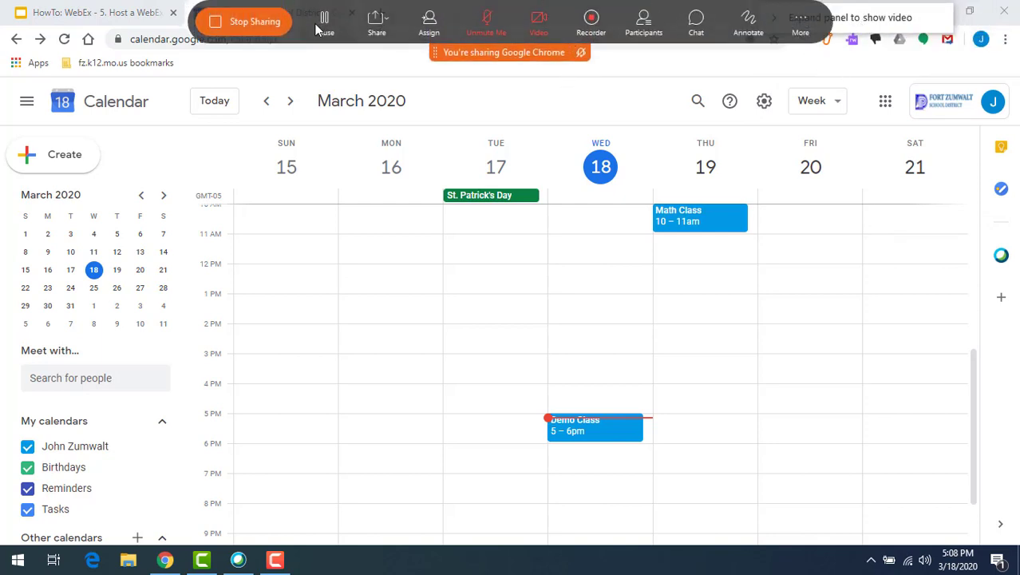
click(749, 26)
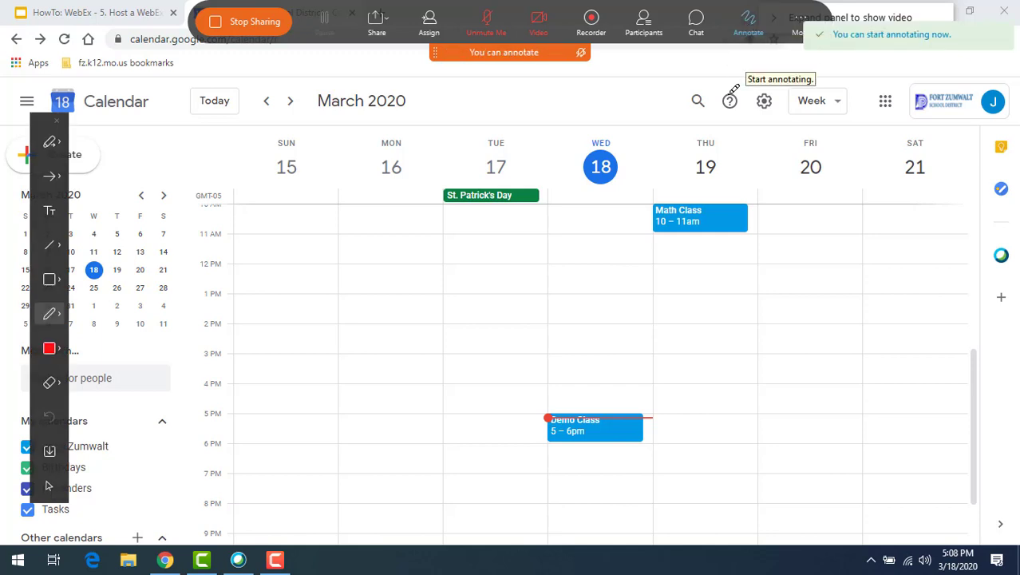
mouse_move(471, 120)
mouse_down()
mouse_move(576, 278)
mouse_move(419, 100)
mouse_up()
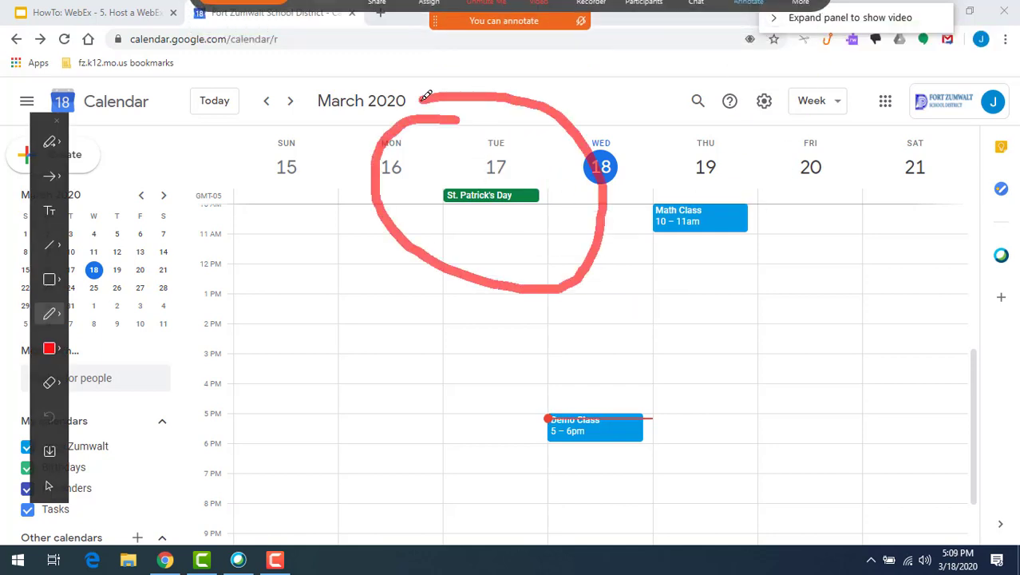
drag(263, 363, 579, 357)
drag(688, 351, 696, 356)
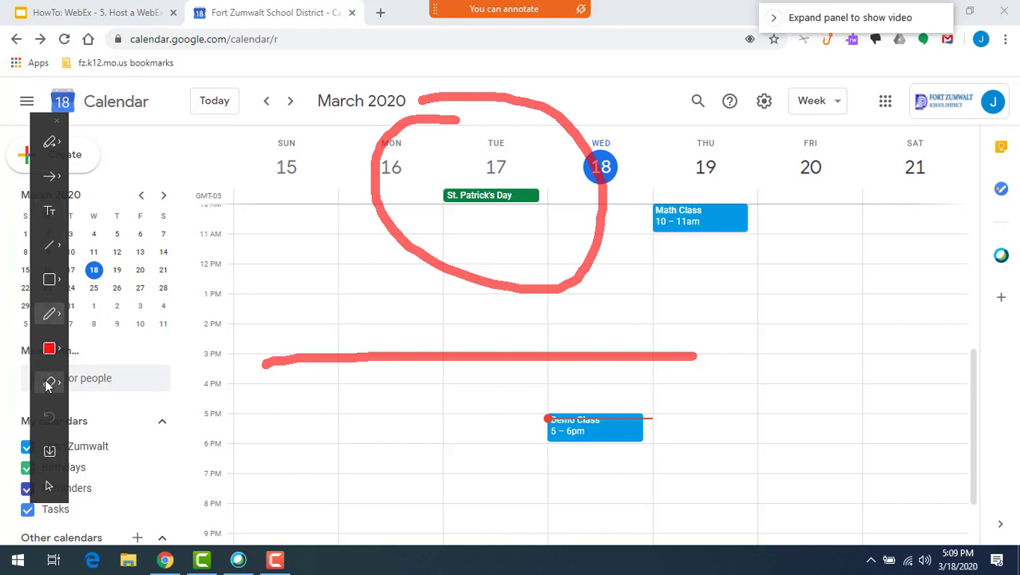
click(57, 126)
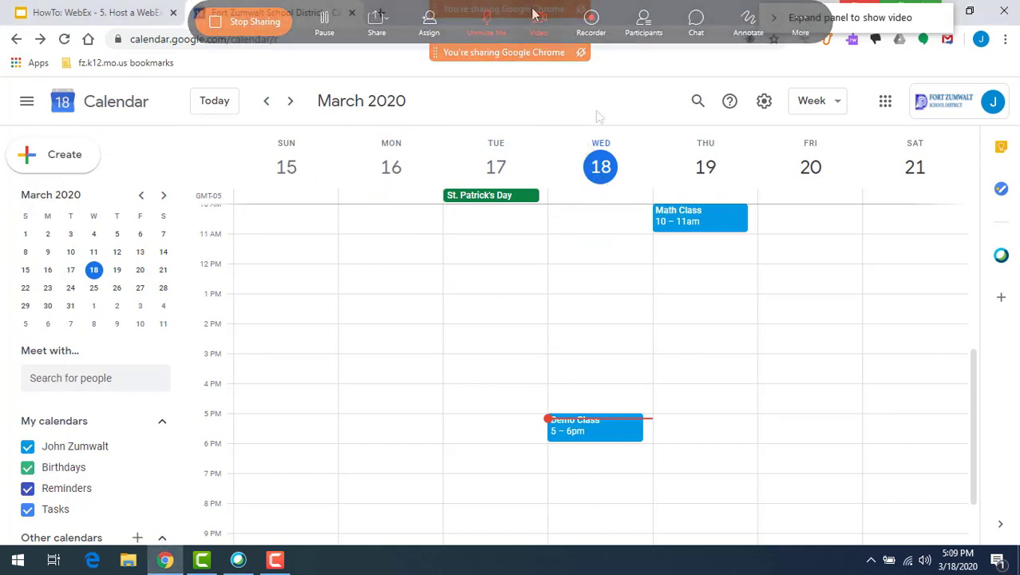
- Examine the participant assignment options and the poll question types, keeping Multiple choice - Single Answer, and close polling
mouse_move(415, 20)
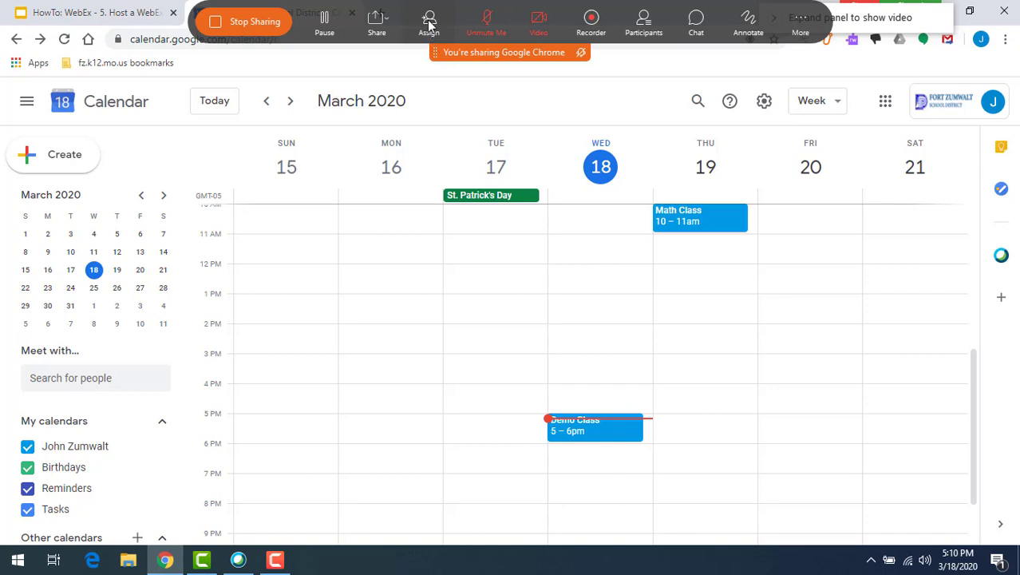
click(429, 26)
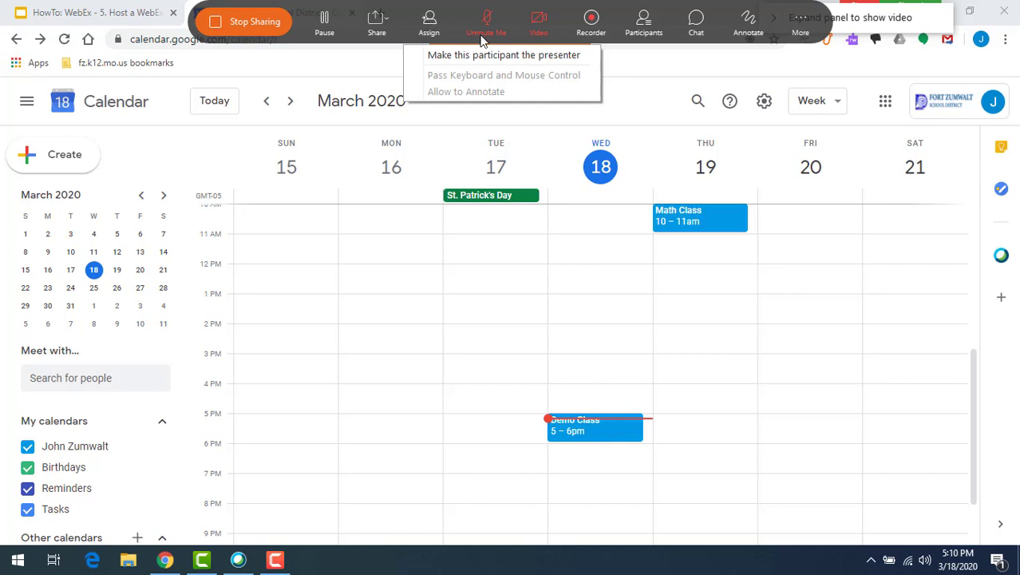
click(804, 24)
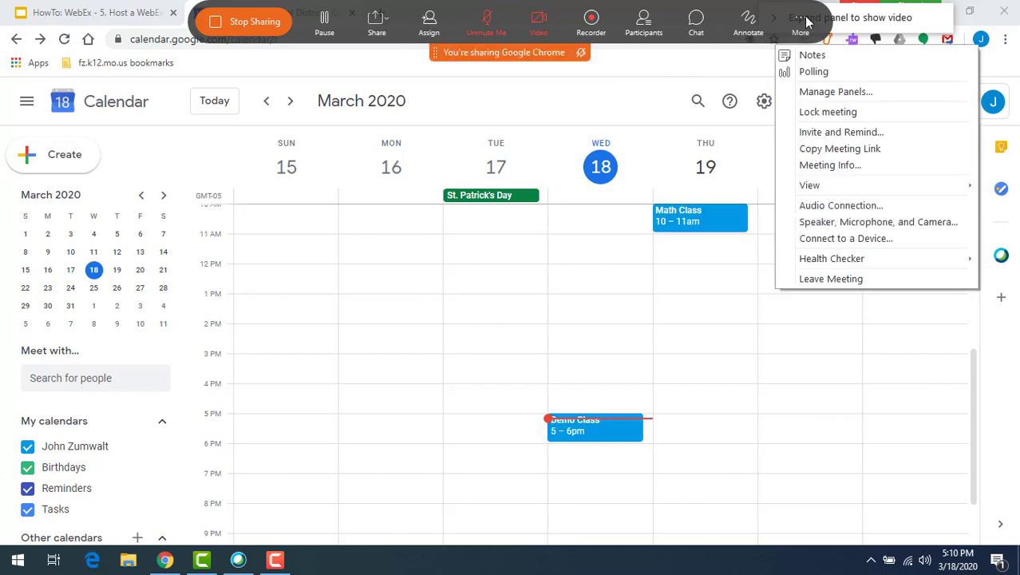
click(814, 71)
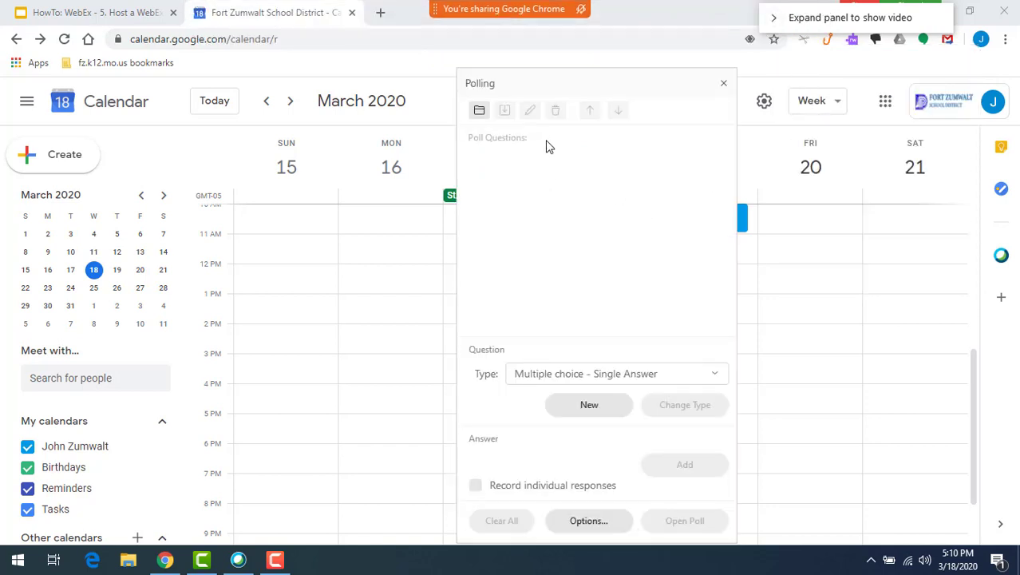
click(586, 368)
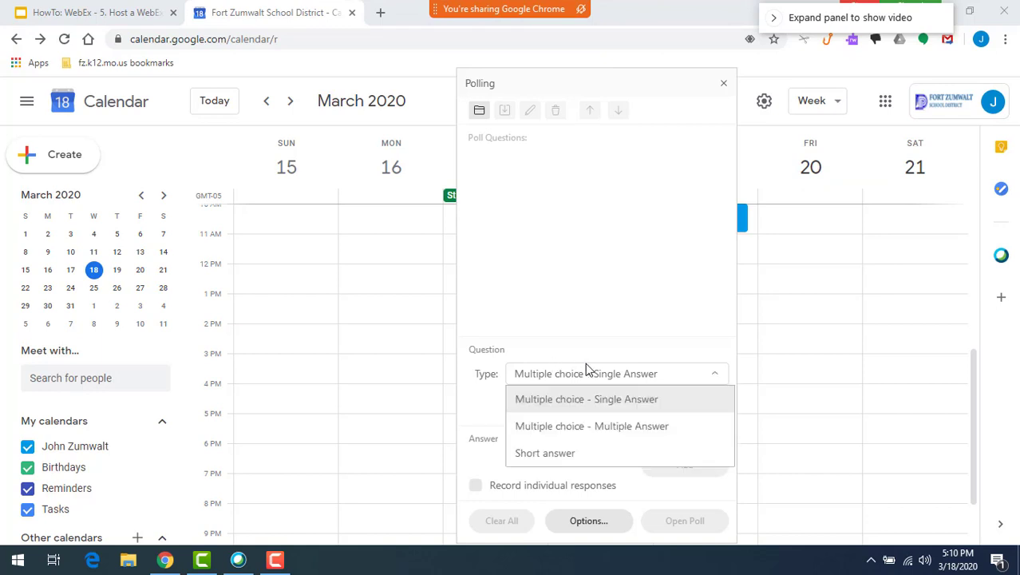
click(595, 398)
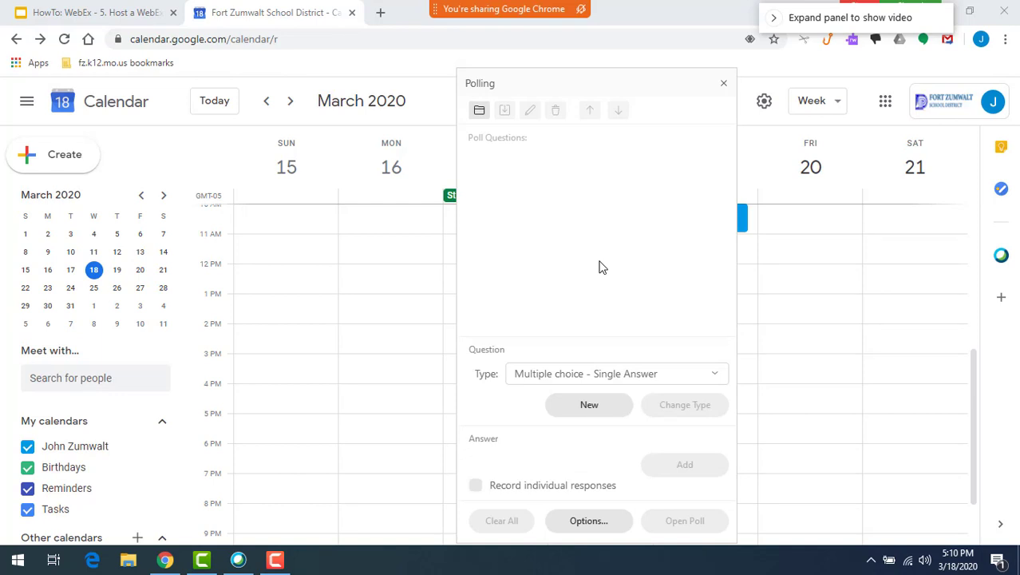
click(724, 86)
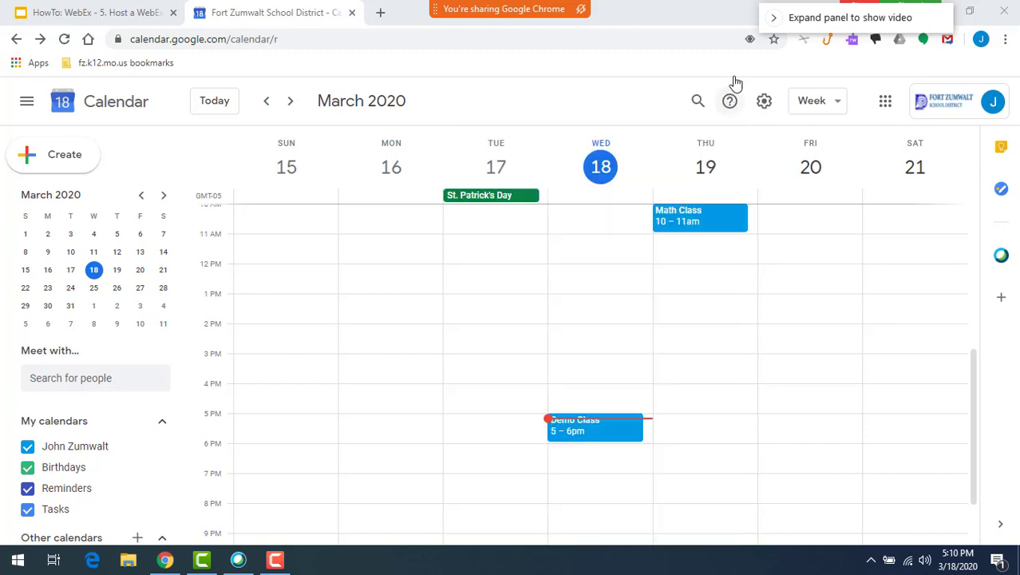
- Stop sharing Google Chrome and review the additional options in the main meeting window
mouse_move(543, 6)
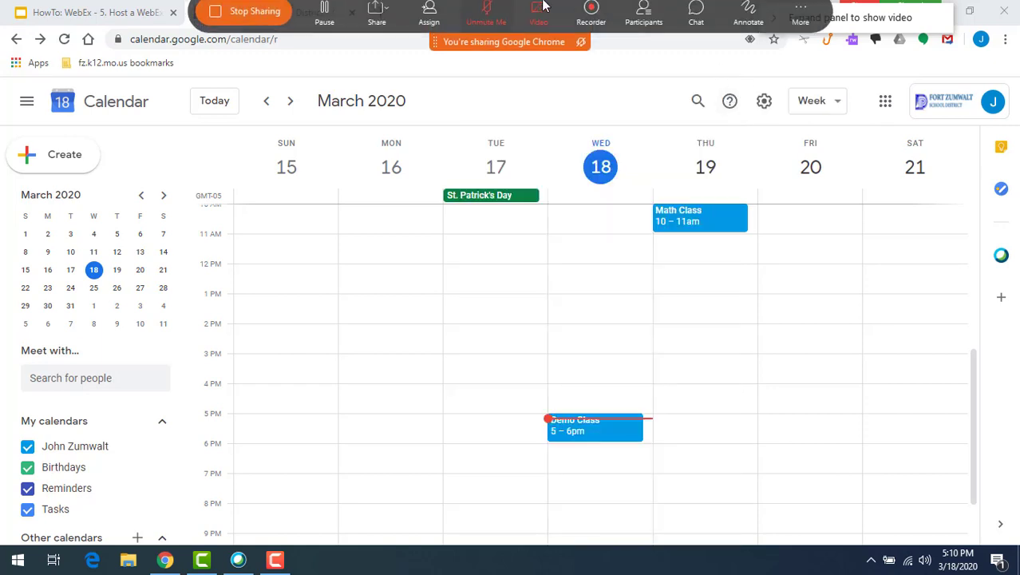
click(796, 23)
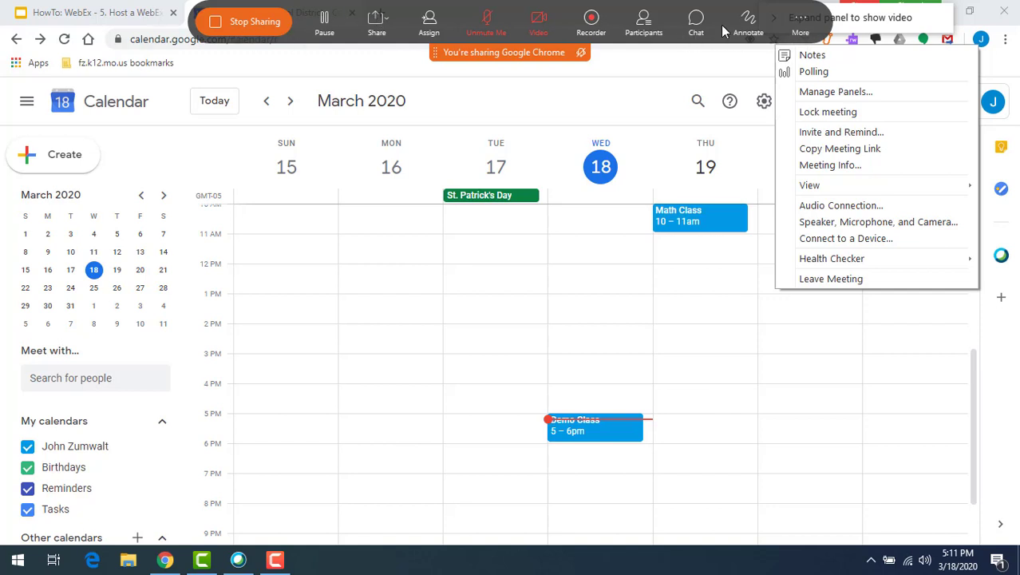
click(230, 22)
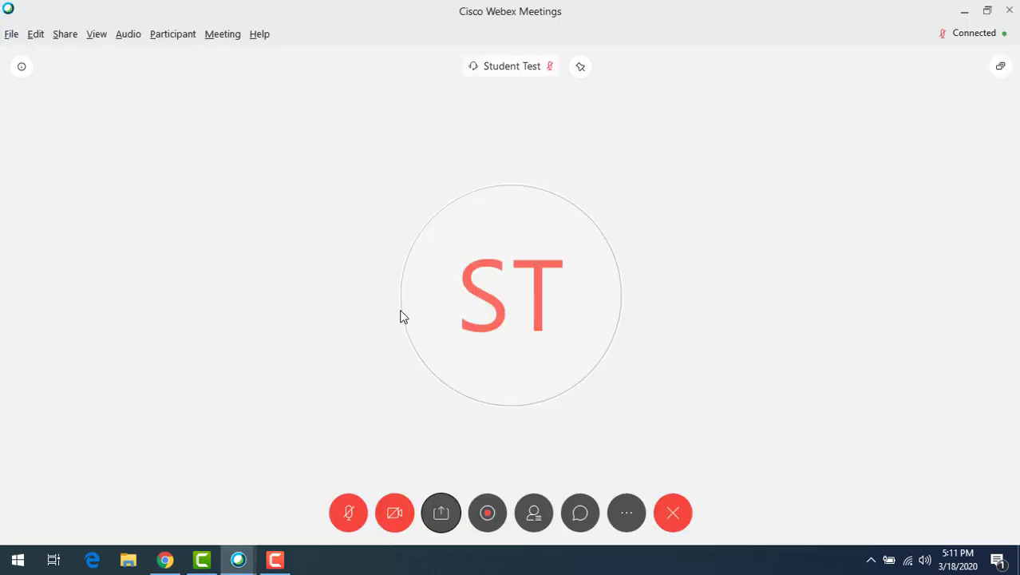
click(628, 515)
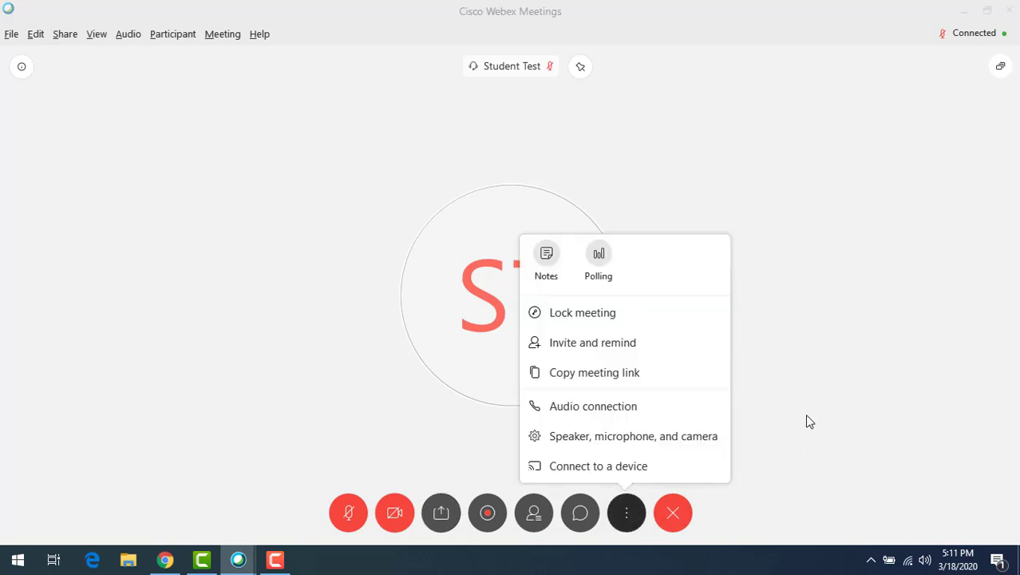
click(795, 368)
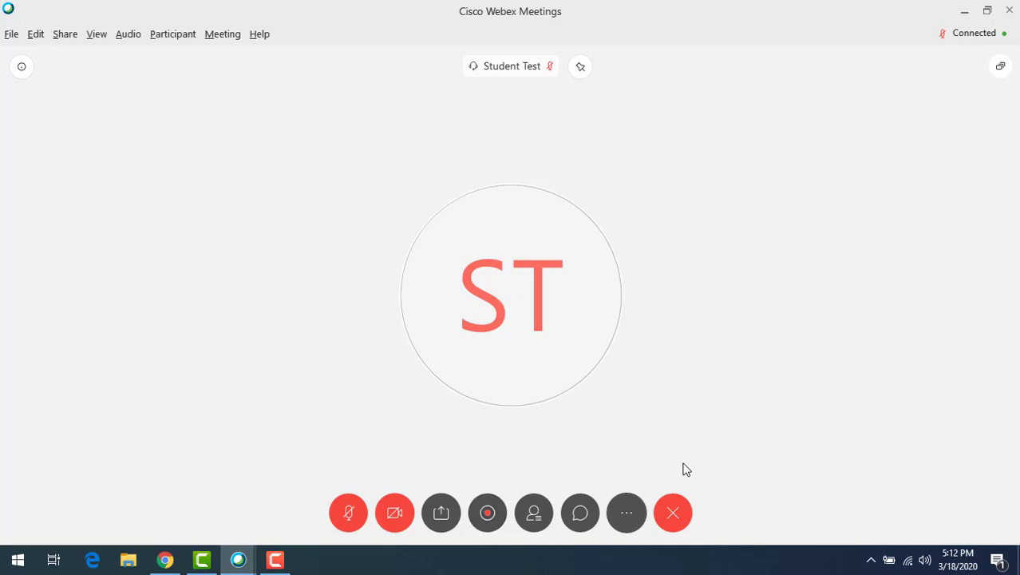
- End the meeting for all participants without saving the meeting files
click(676, 512)
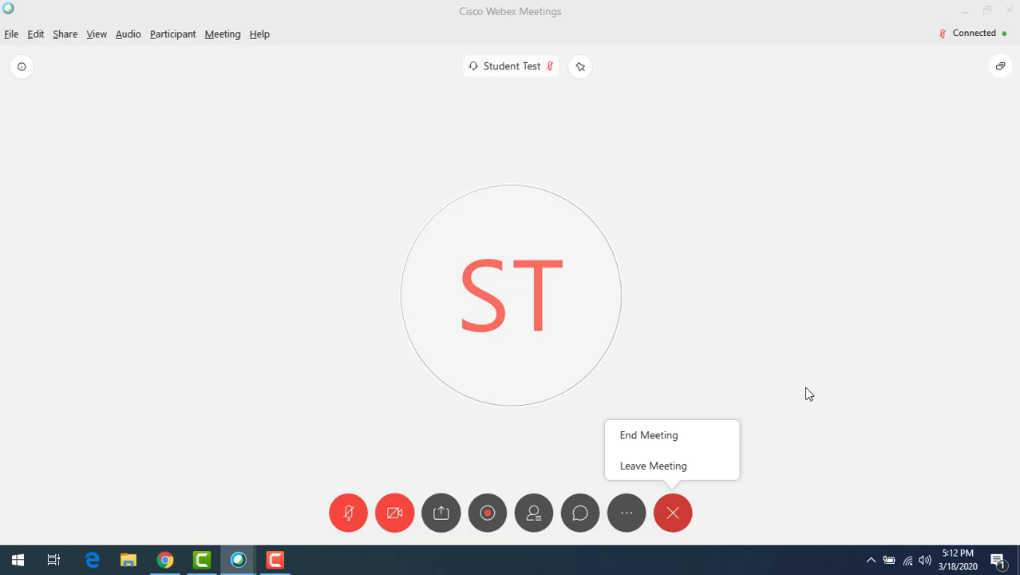
click(707, 439)
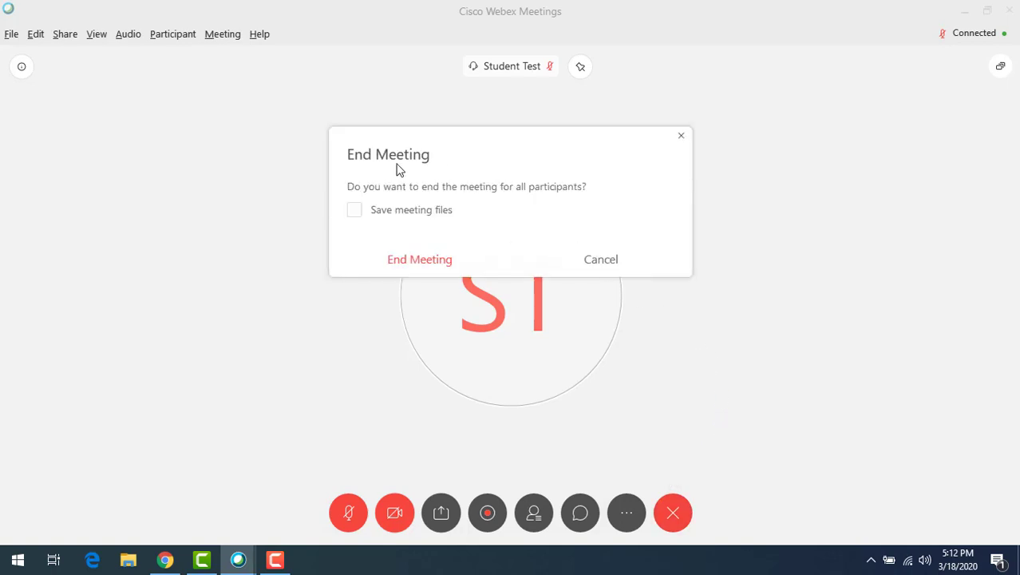
click(354, 212)
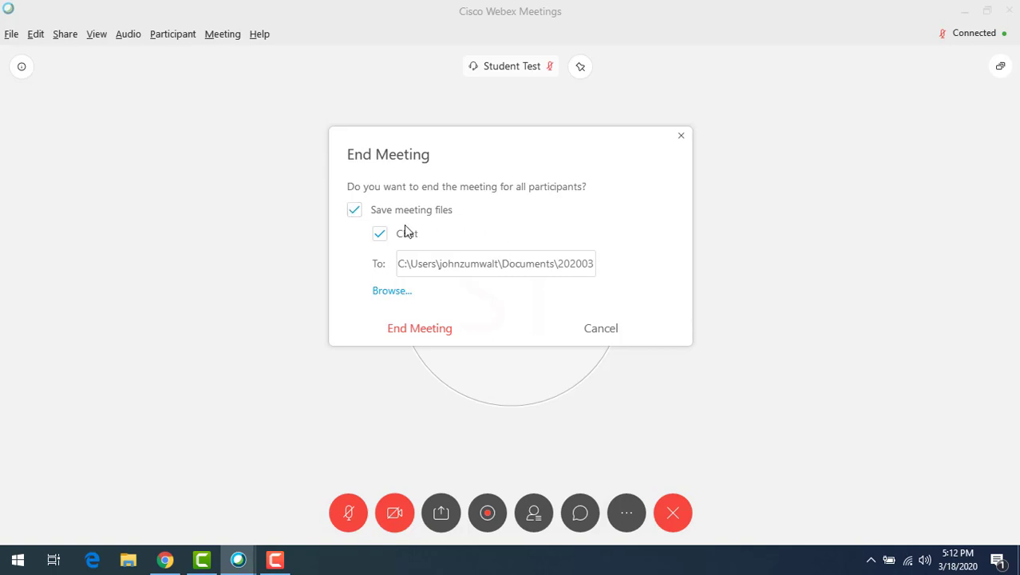
click(353, 210)
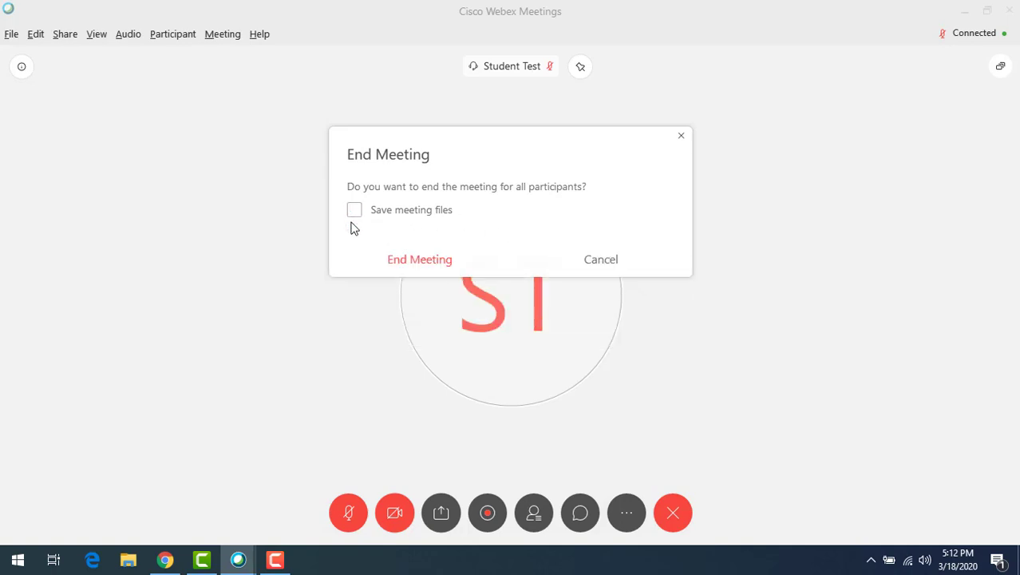
click(423, 264)
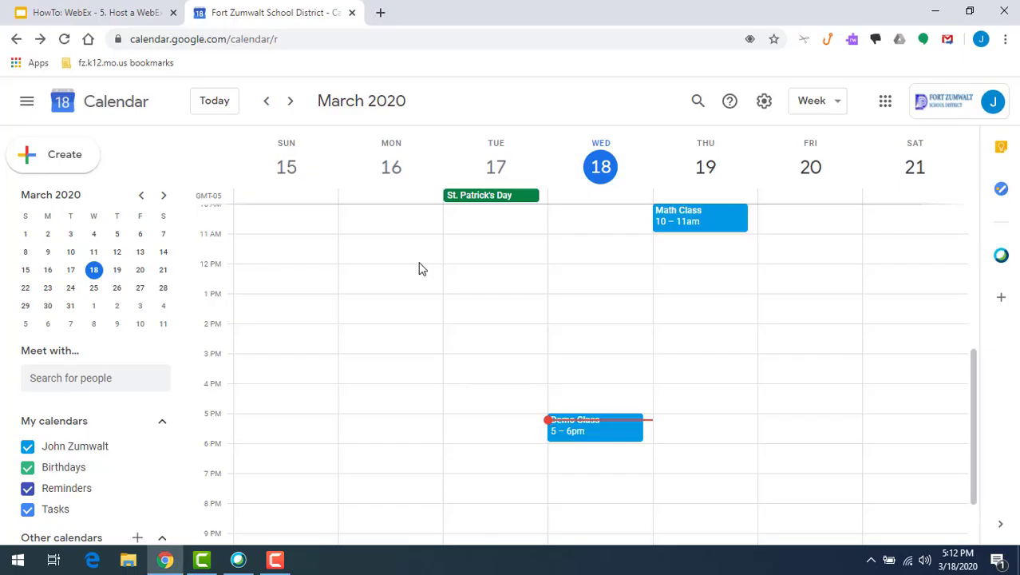